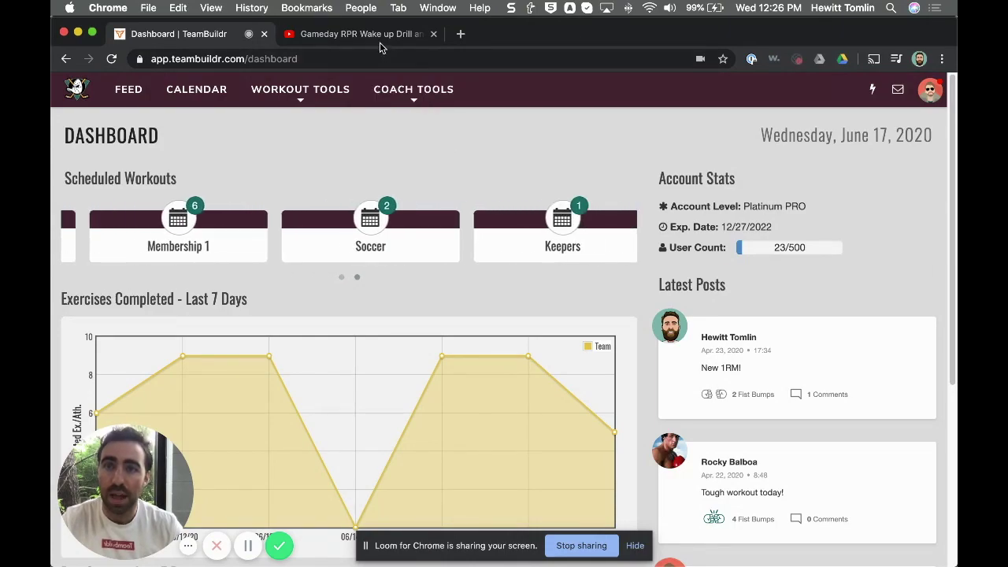
Switch to YouTube and look over the Gameday RPR Wake up Drill video and its details
click(361, 34)
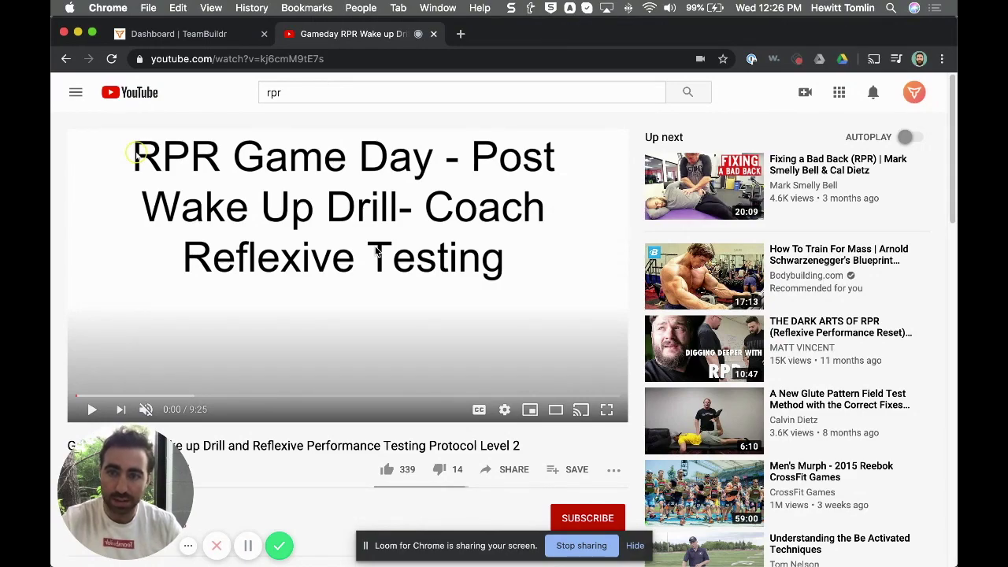
scroll(373, 263, down, 3)
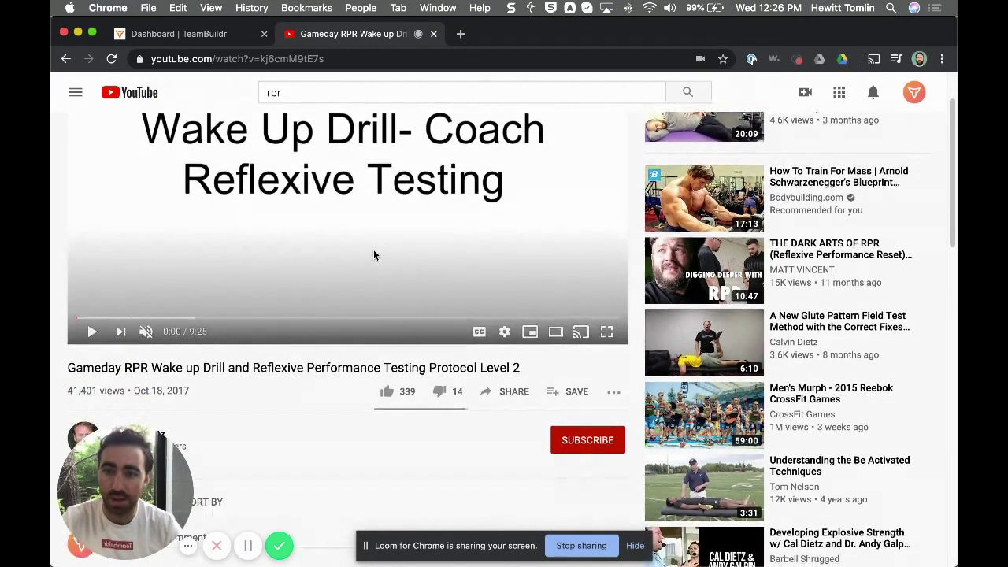
scroll(356, 285, up, 1)
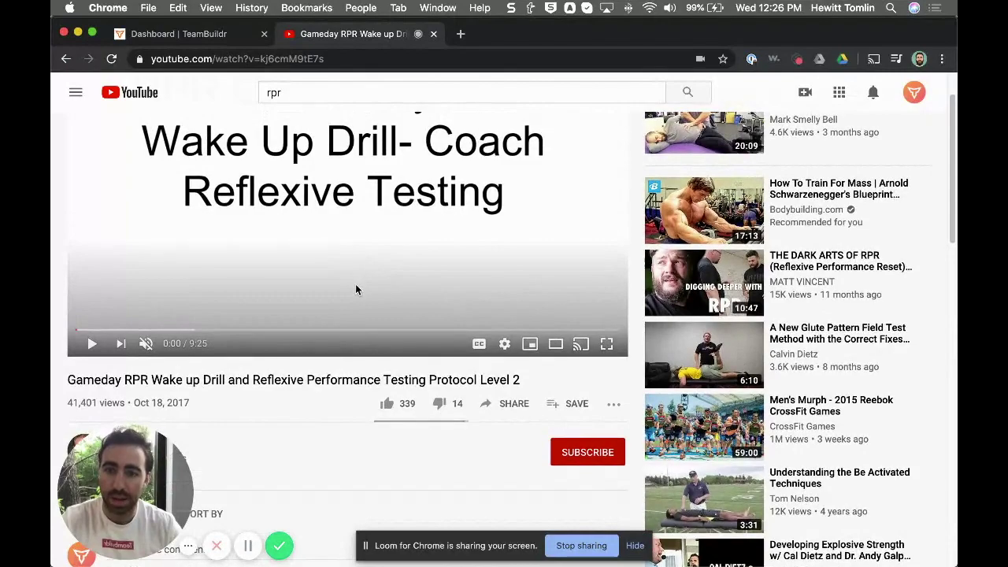
scroll(362, 281, up, 2)
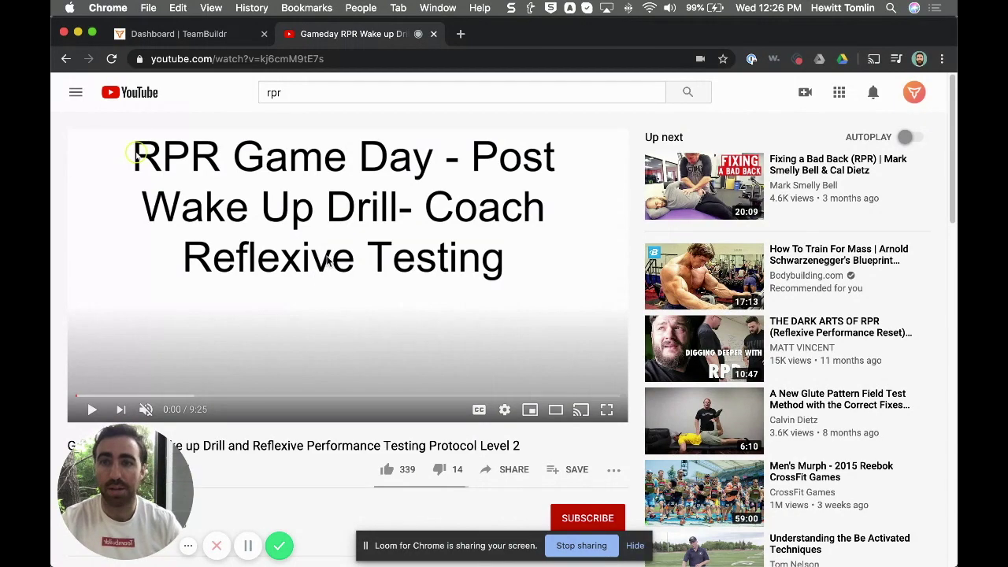
scroll(343, 282, down, 2)
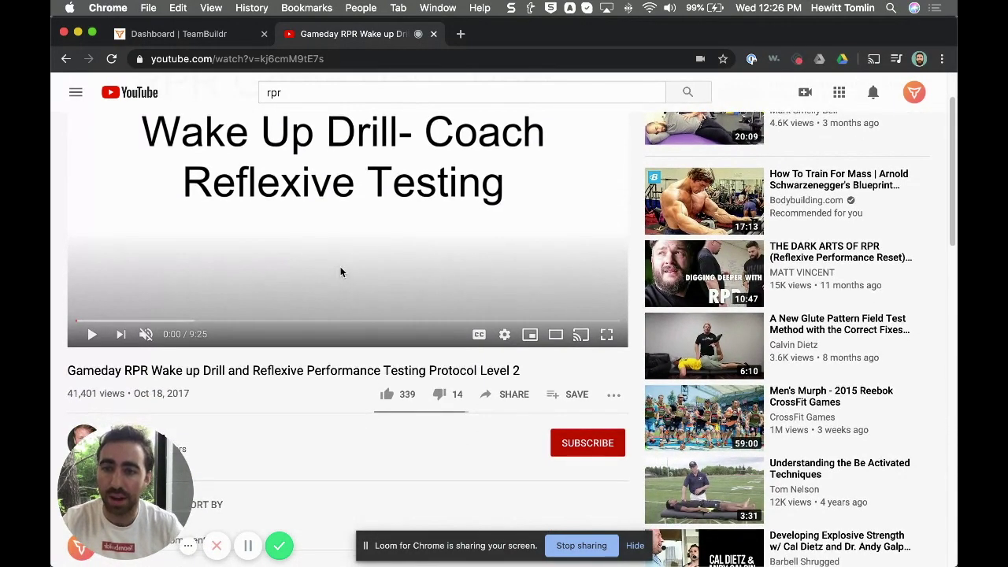
scroll(341, 272, up, 2)
Switch back to TeamBuildr and open the Baseball group's workout calendar
click(213, 37)
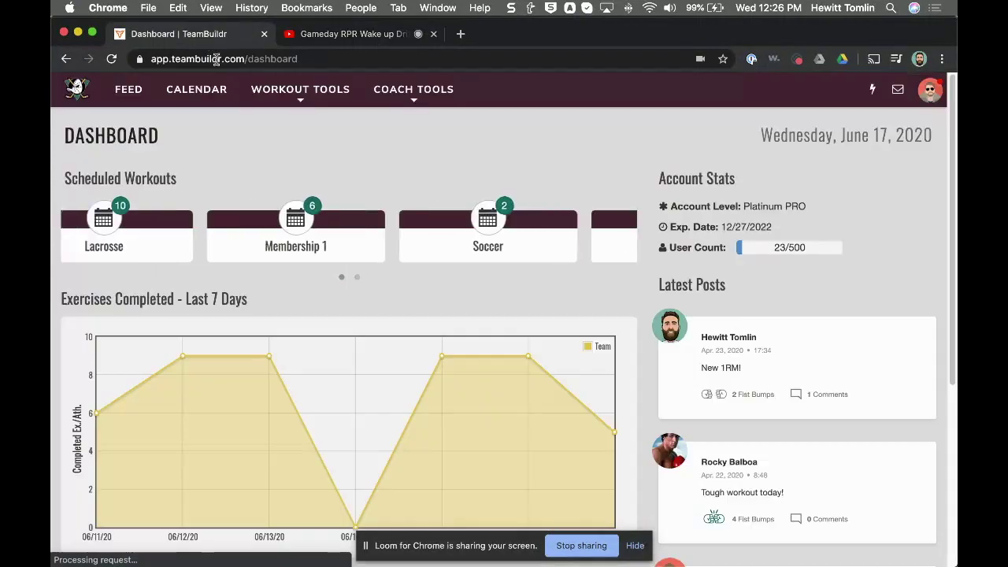
click(197, 89)
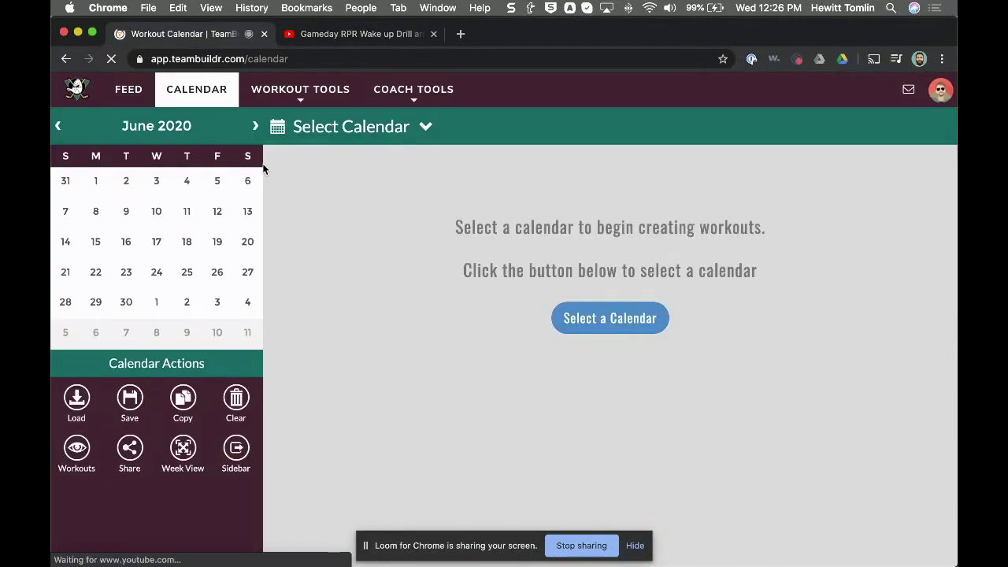
click(355, 130)
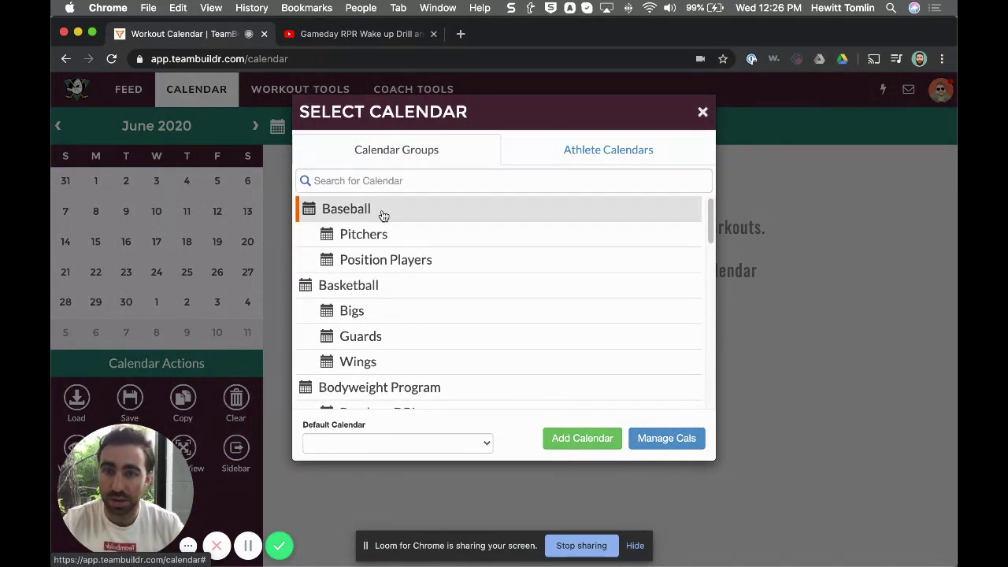
click(390, 210)
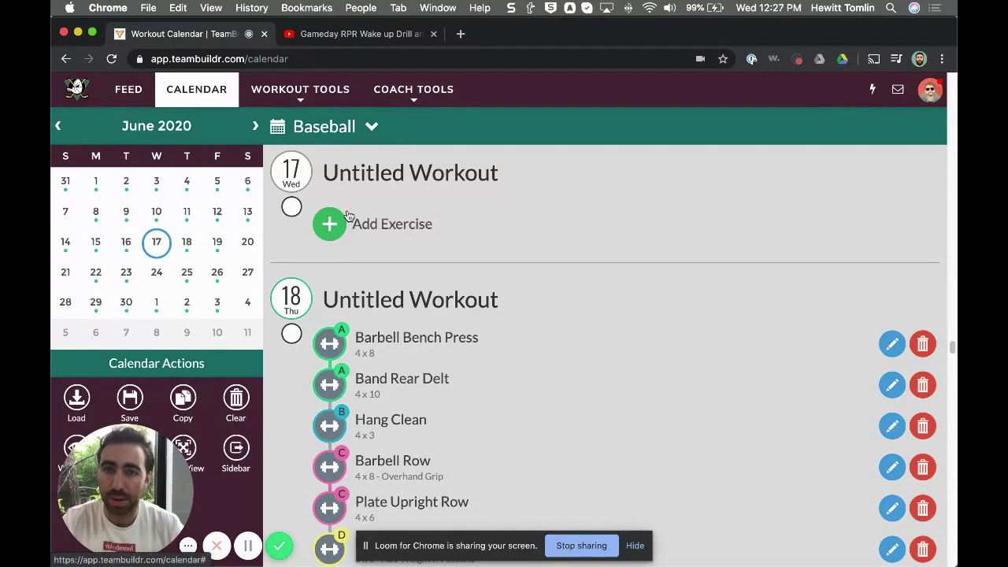
Start a warm-up item for the June 17 workout and choose the saved RPR warm-up
click(329, 226)
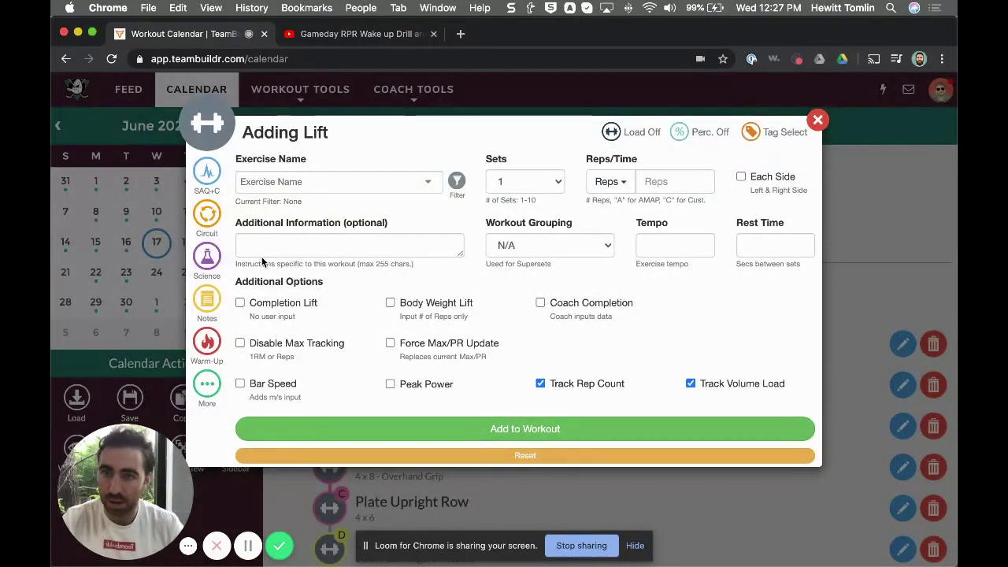
click(208, 341)
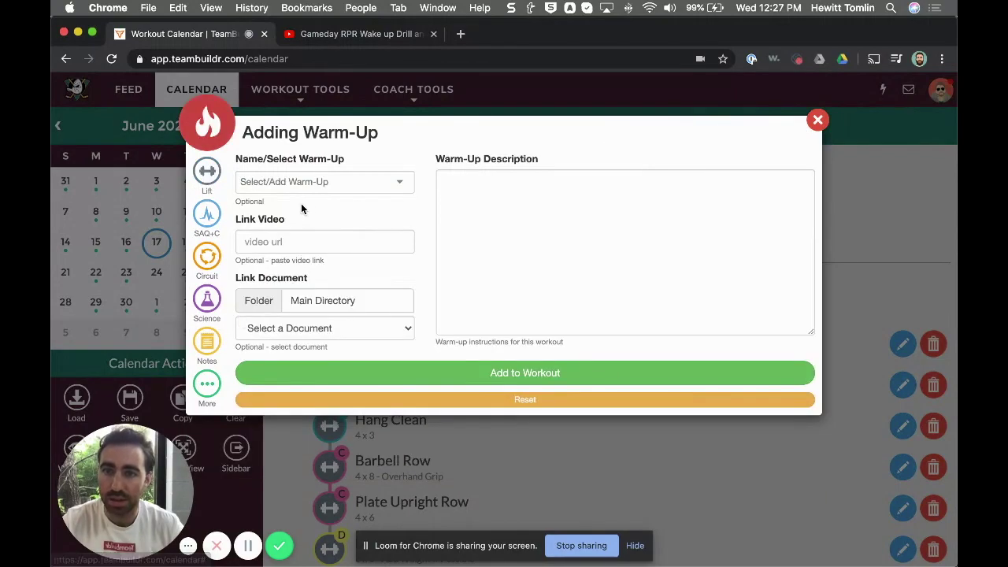
click(299, 182)
text(RPR)
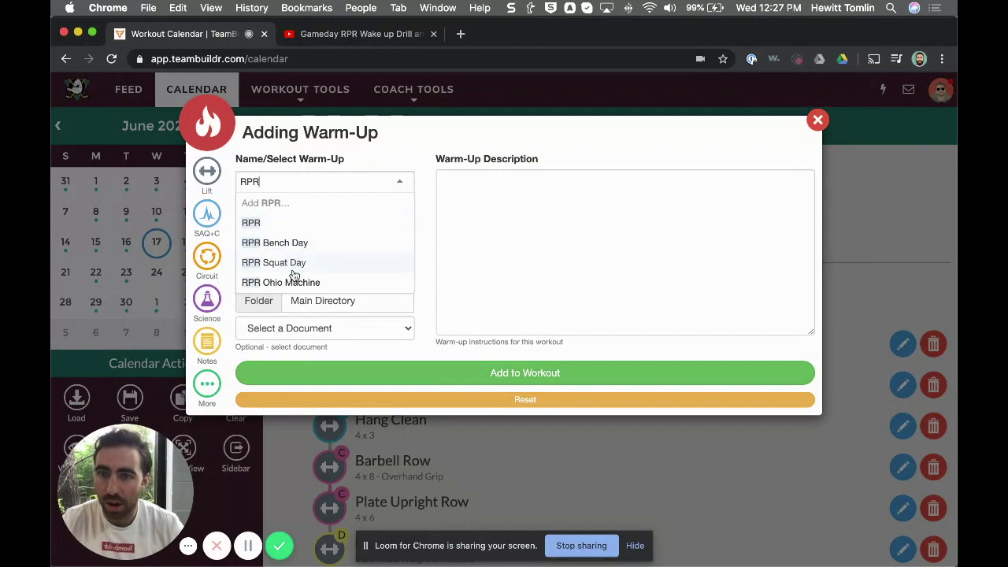
click(288, 228)
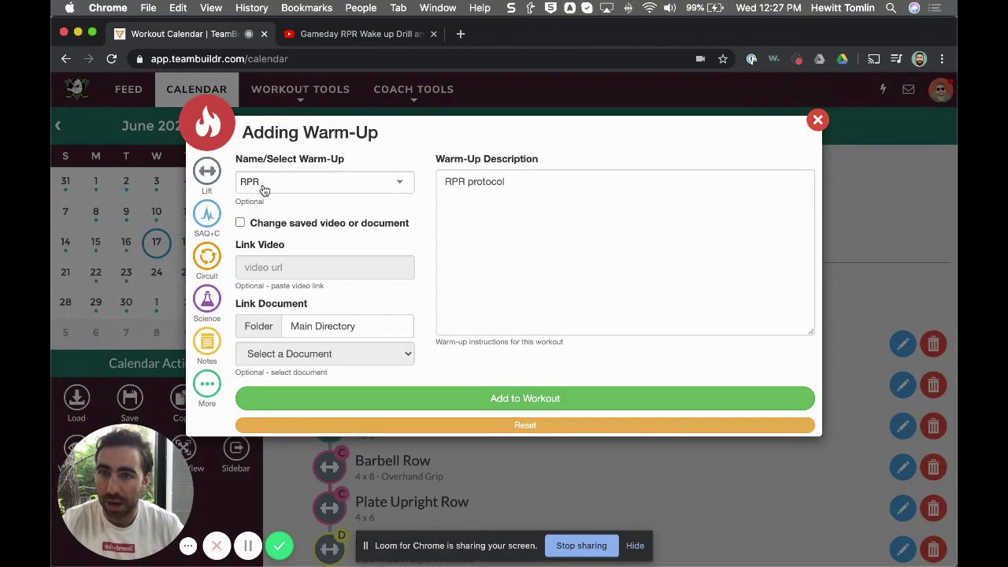
Replace the RPR warm-up's description with "Follow the video"
triple_click(457, 178)
text(Follow the )
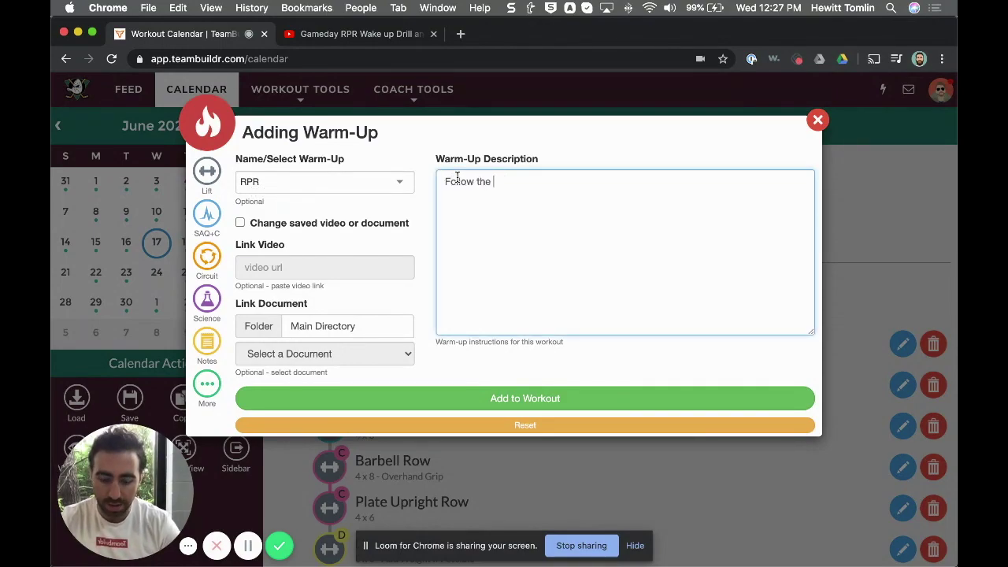
text(video)
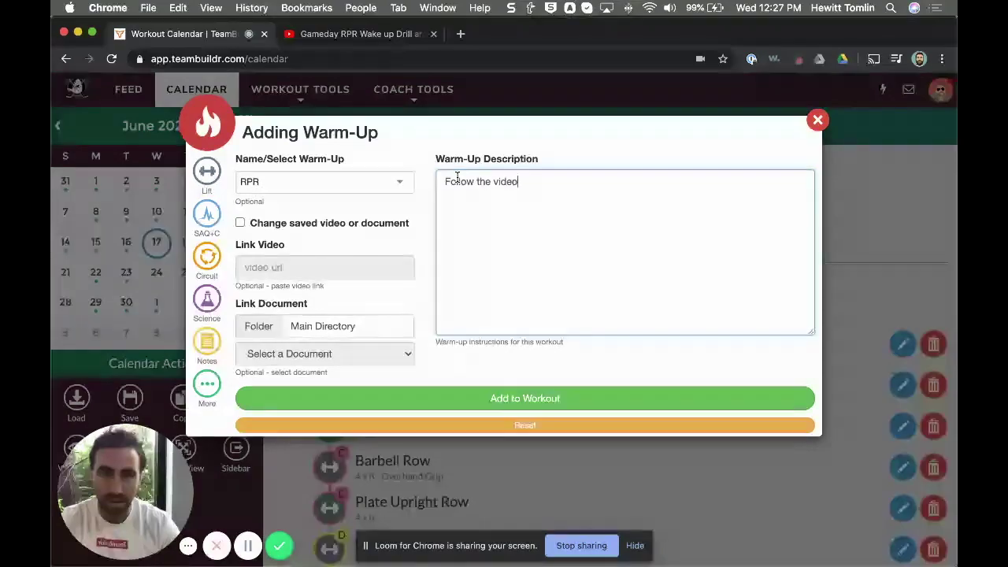
Enable changing the saved video and link the RPR warm-up to the URL of the Gameday RPR Wake up Drill video on YouTube
click(306, 223)
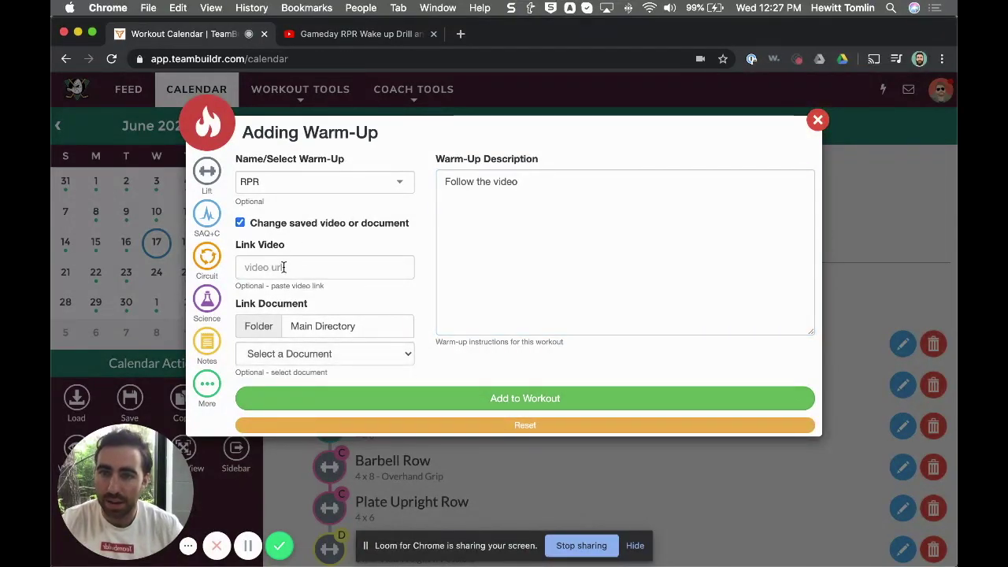
click(354, 34)
right_click(289, 59)
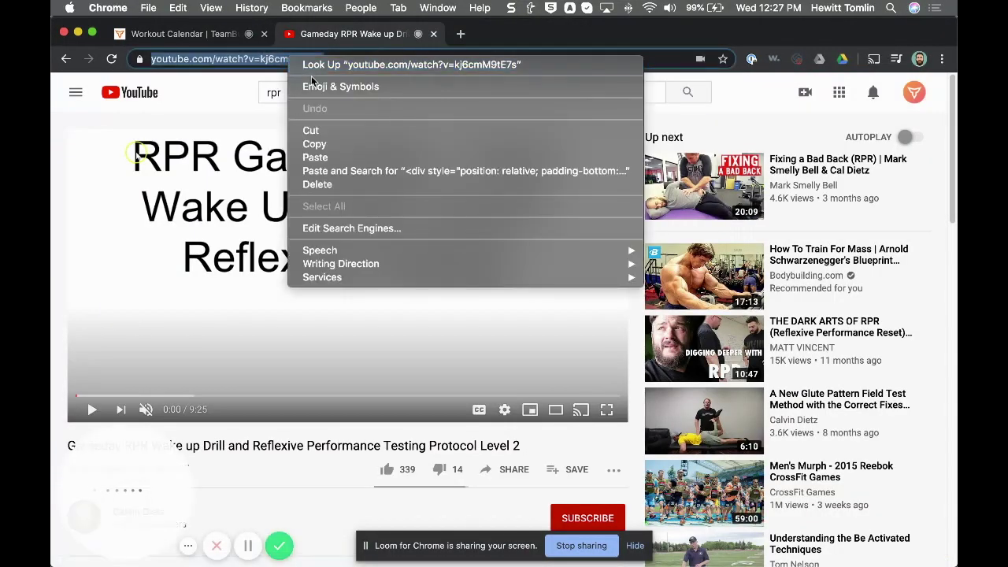
click(328, 145)
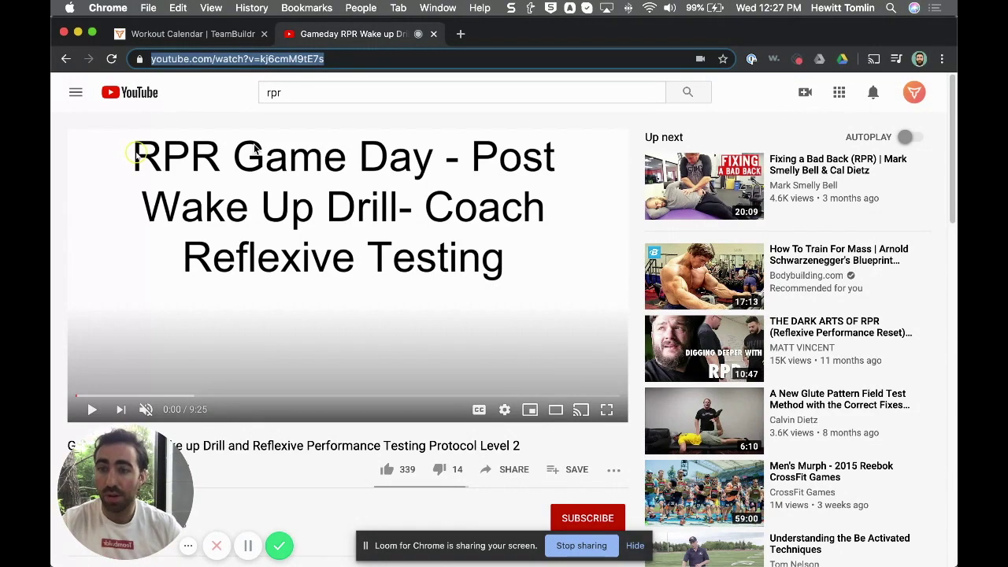
click(206, 34)
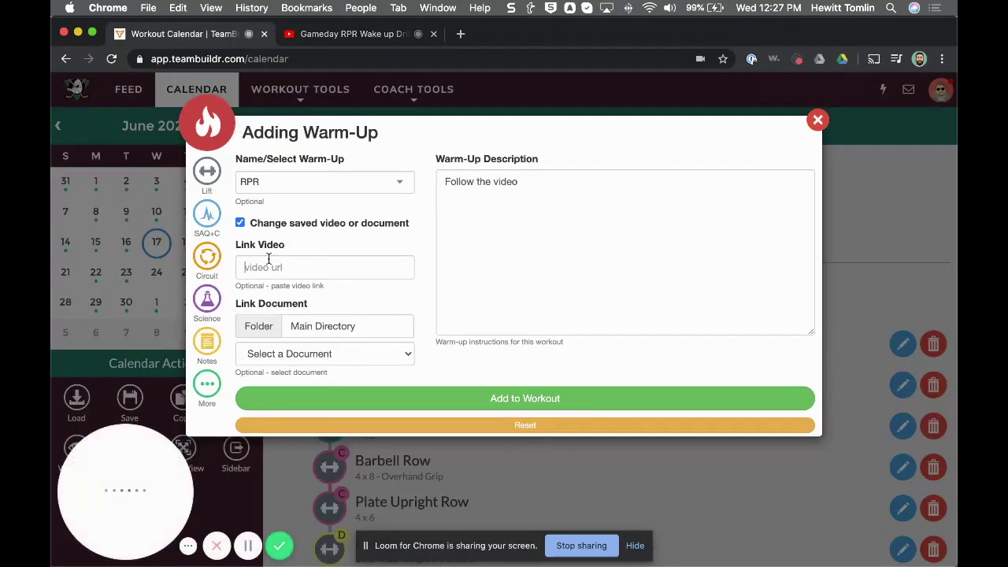
click(262, 266)
right_click(263, 266)
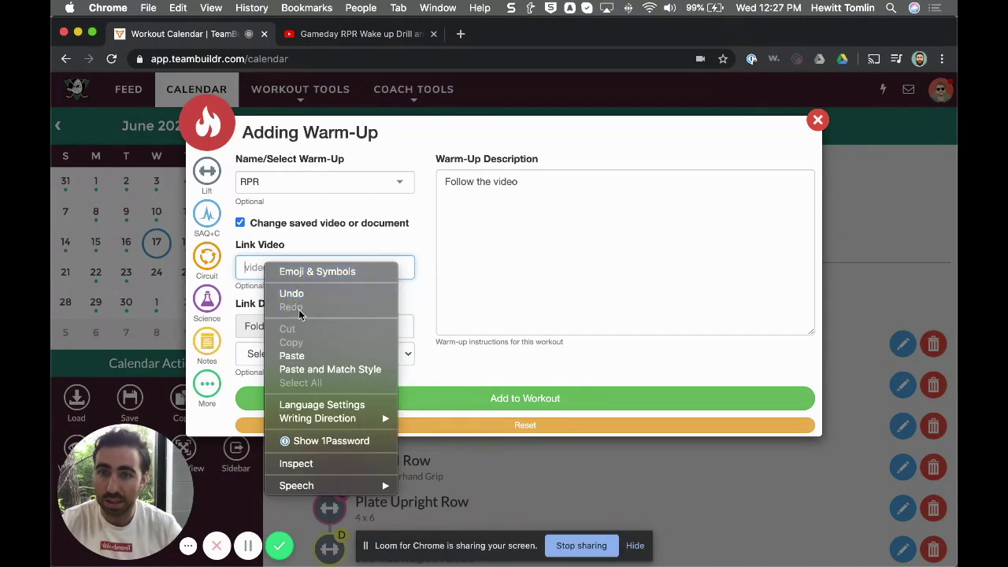
click(319, 357)
Preview the linked video and add the RPR warm-up to the June 17 workout
click(401, 273)
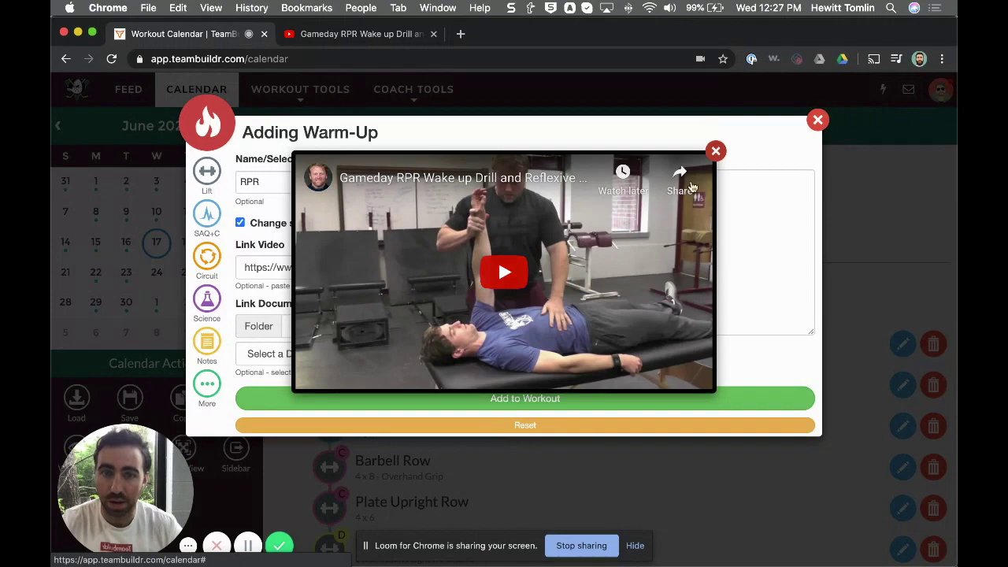
click(716, 150)
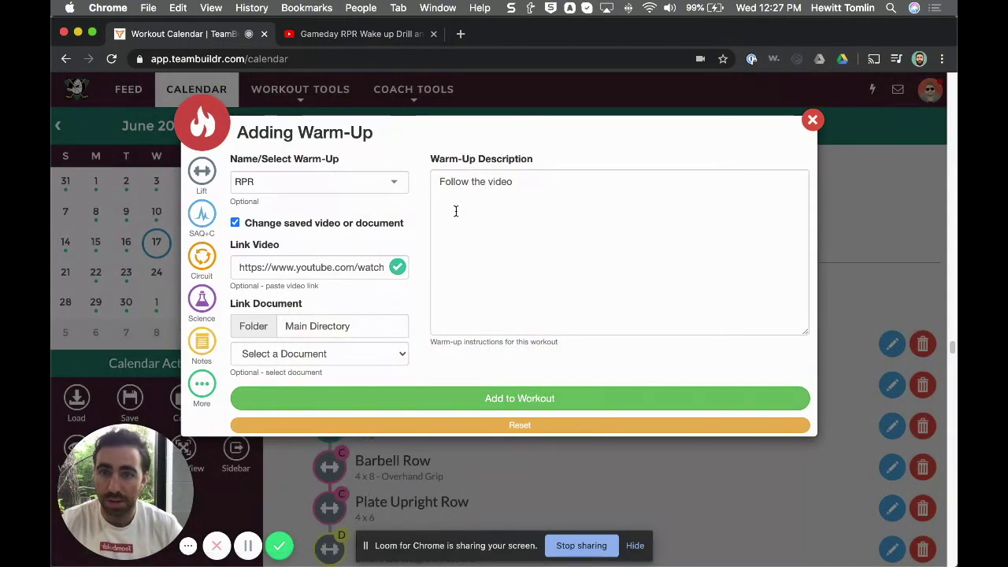
click(496, 400)
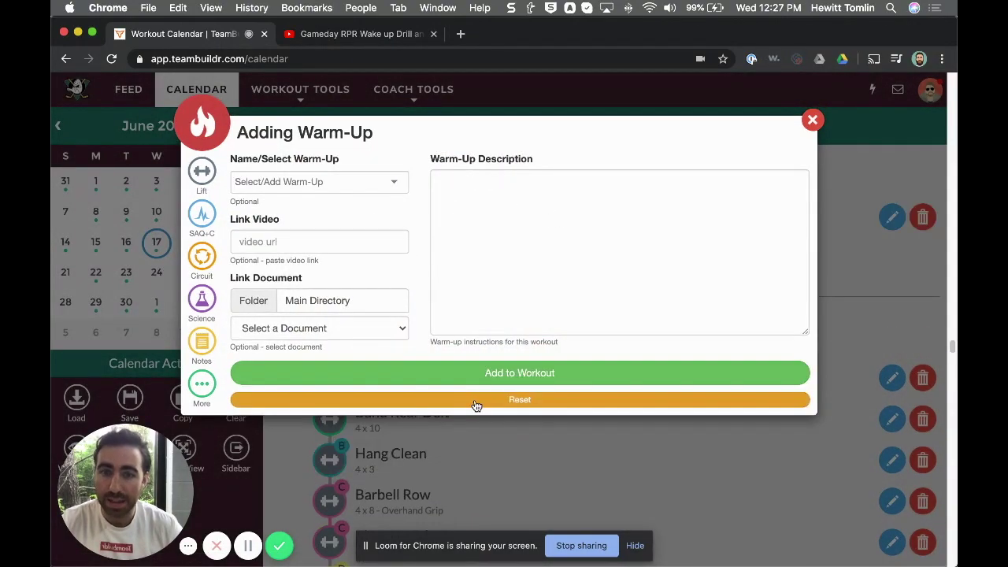
click(812, 120)
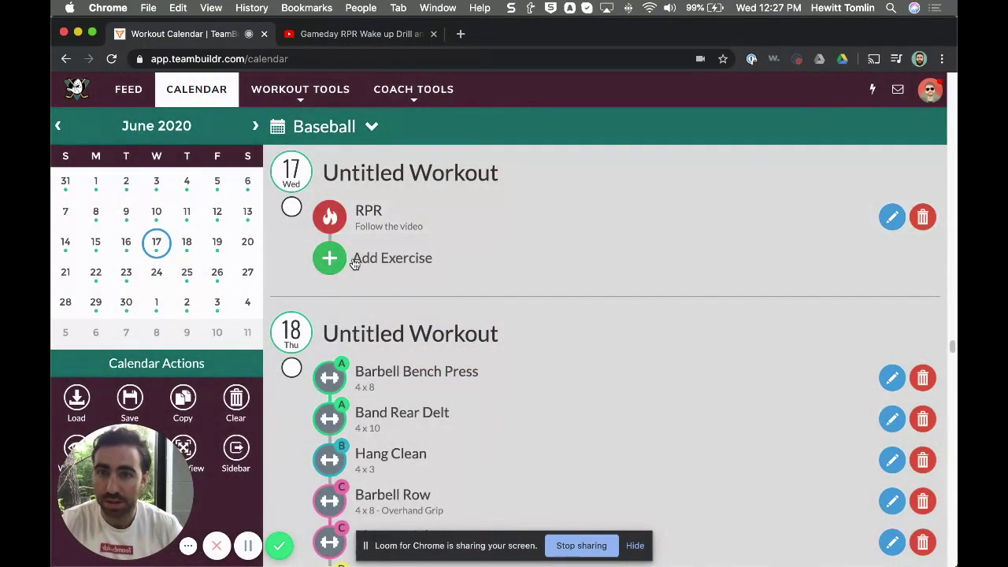
Add the saved Dynamic Warm Up to the June 17 workout below the RPR warm-up
click(389, 225)
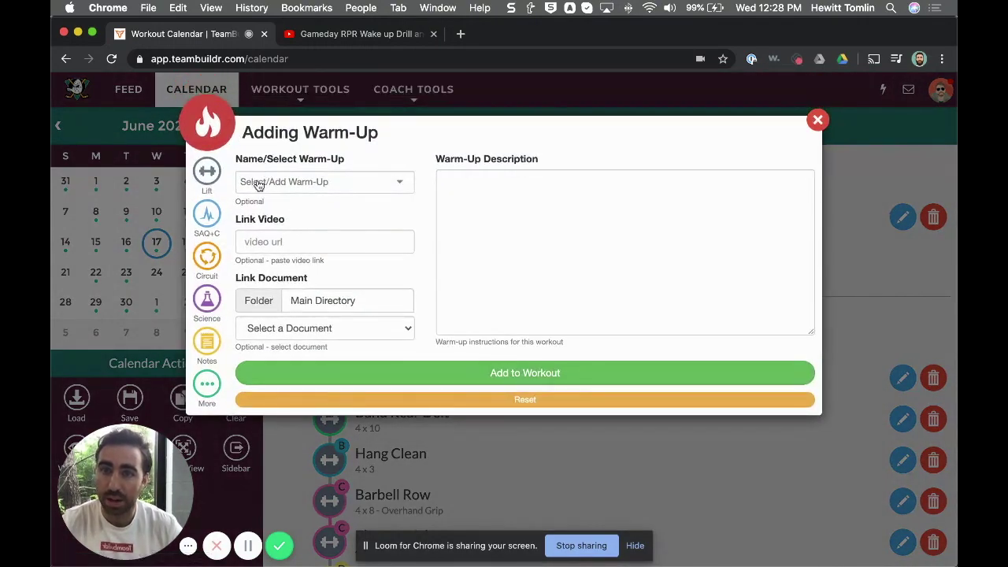
click(301, 188)
text(dyn)
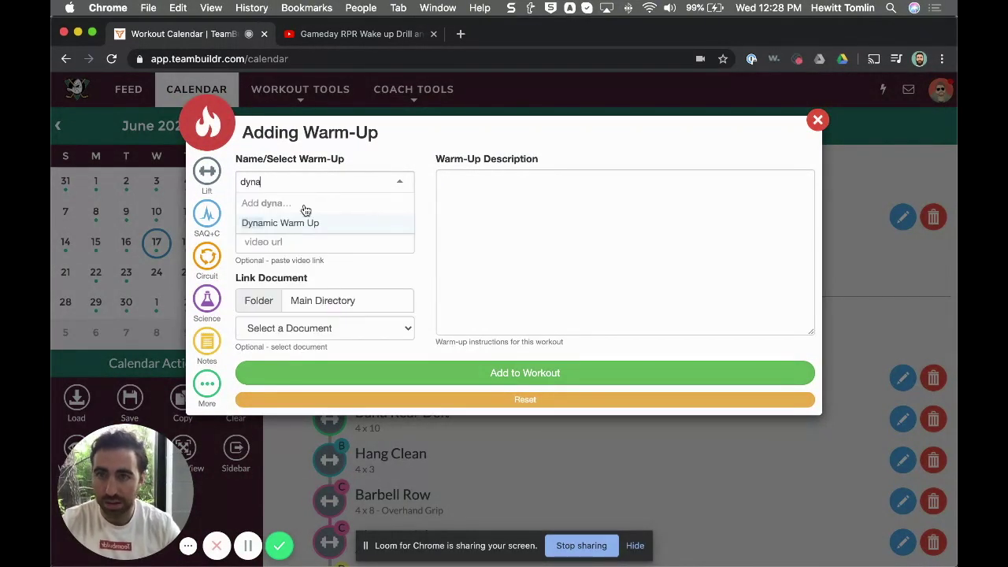
text(a)
click(295, 223)
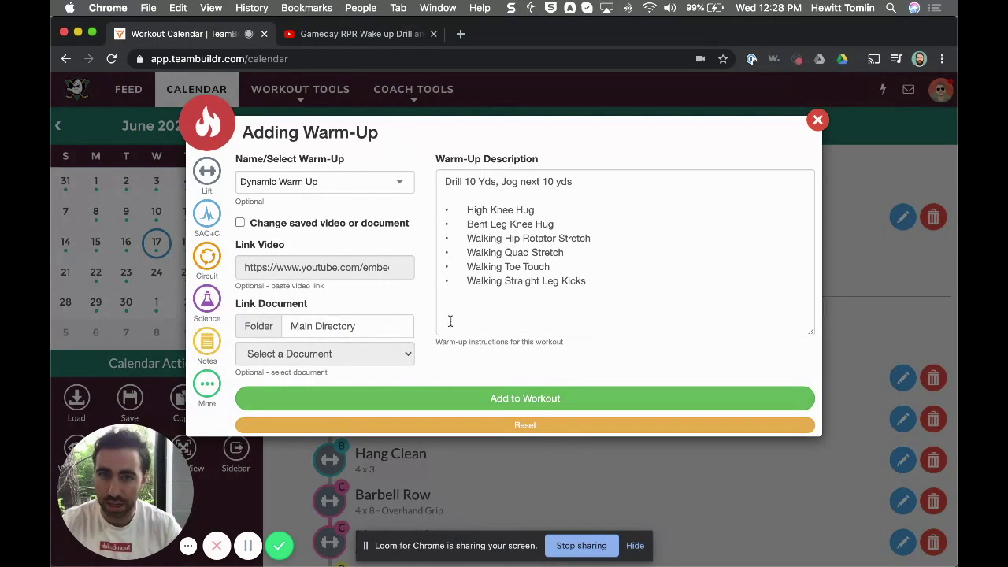
click(474, 392)
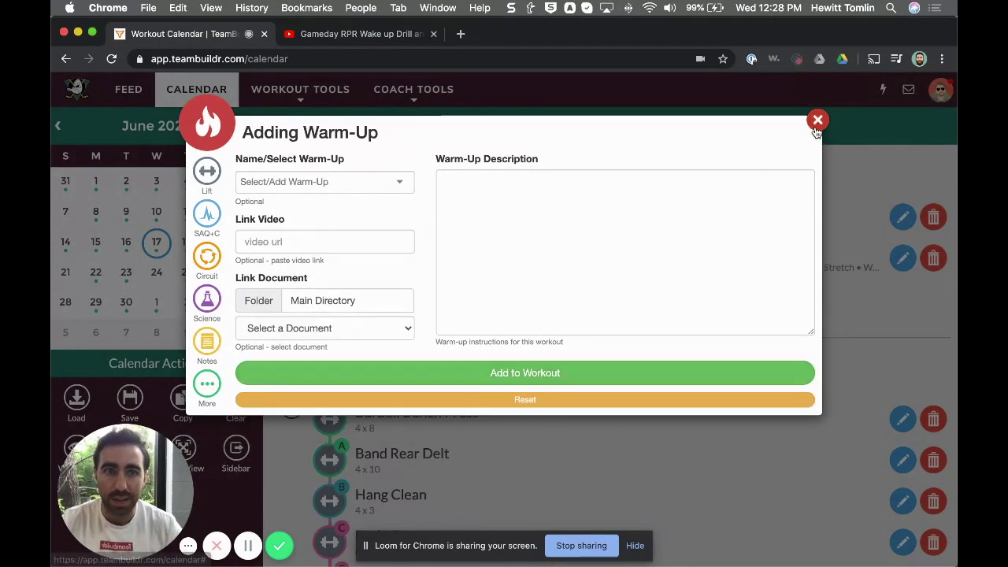
click(818, 121)
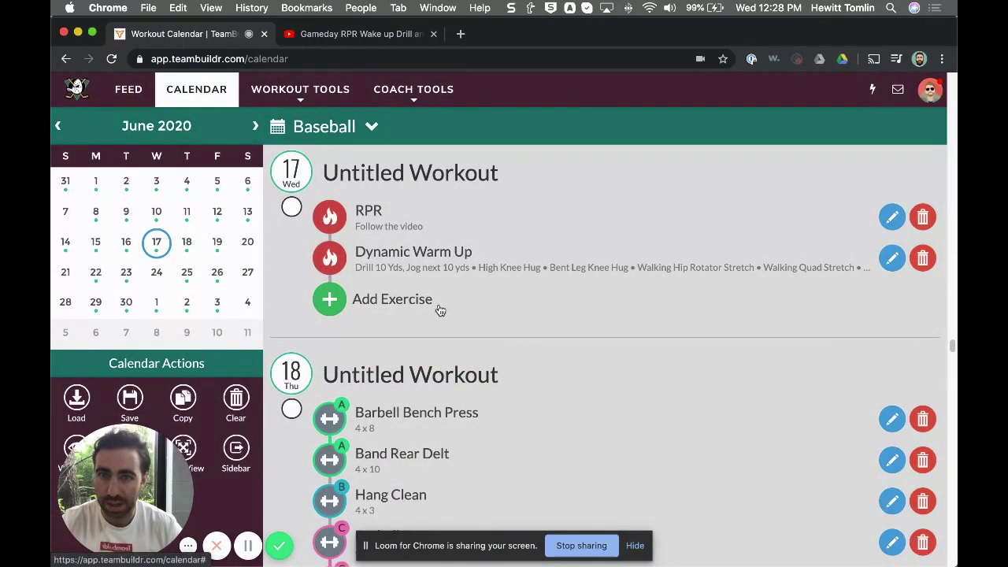
Open Workout Entry and load the June 17 workout of the fifth athlete listed
scroll(440, 310, down, 6)
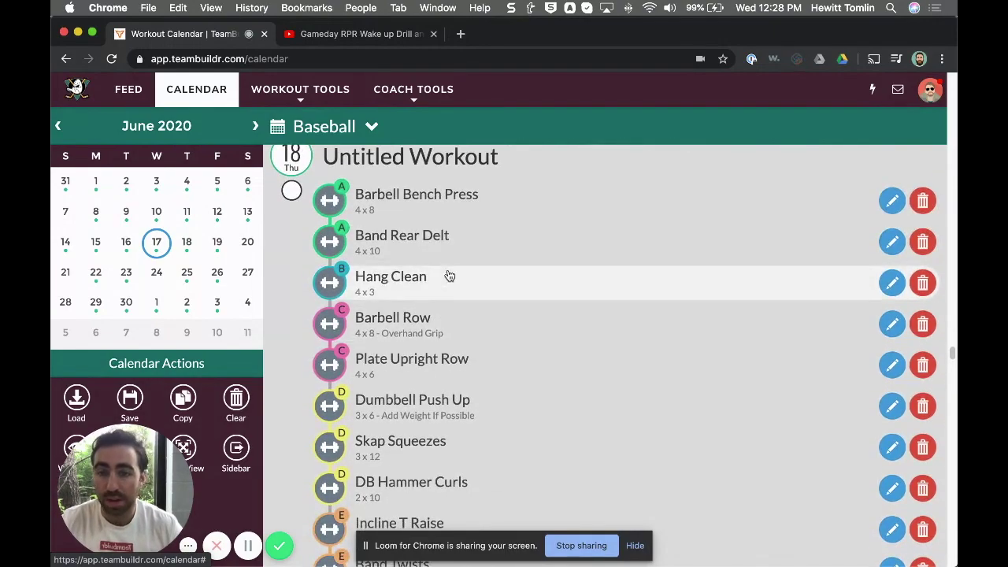
scroll(440, 243, up, 3)
click(299, 90)
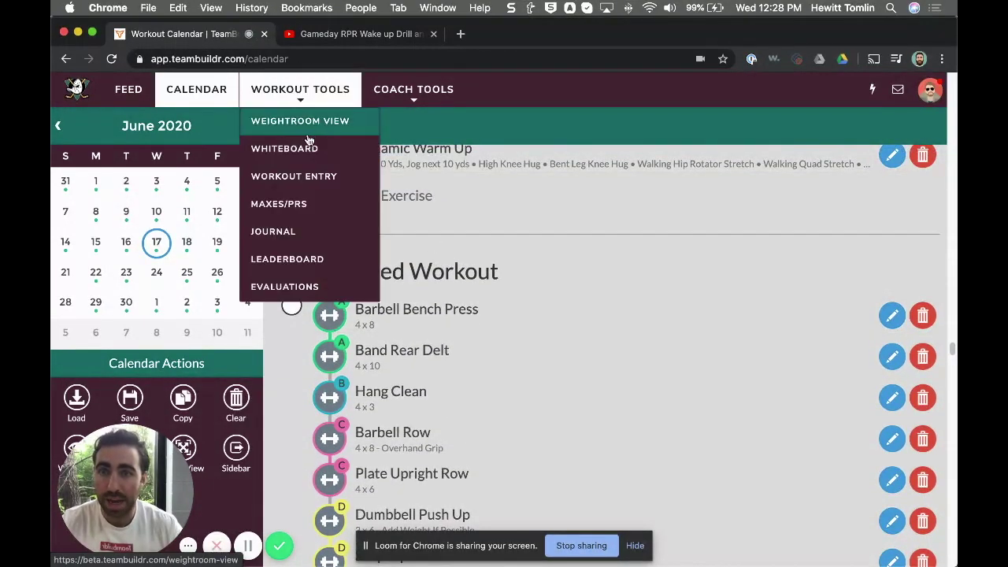
click(301, 175)
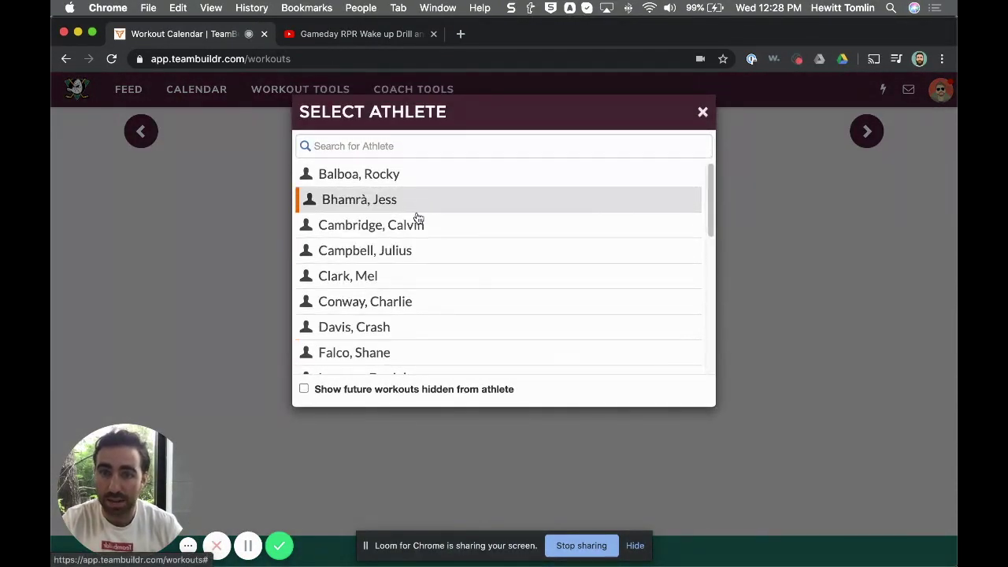
click(381, 277)
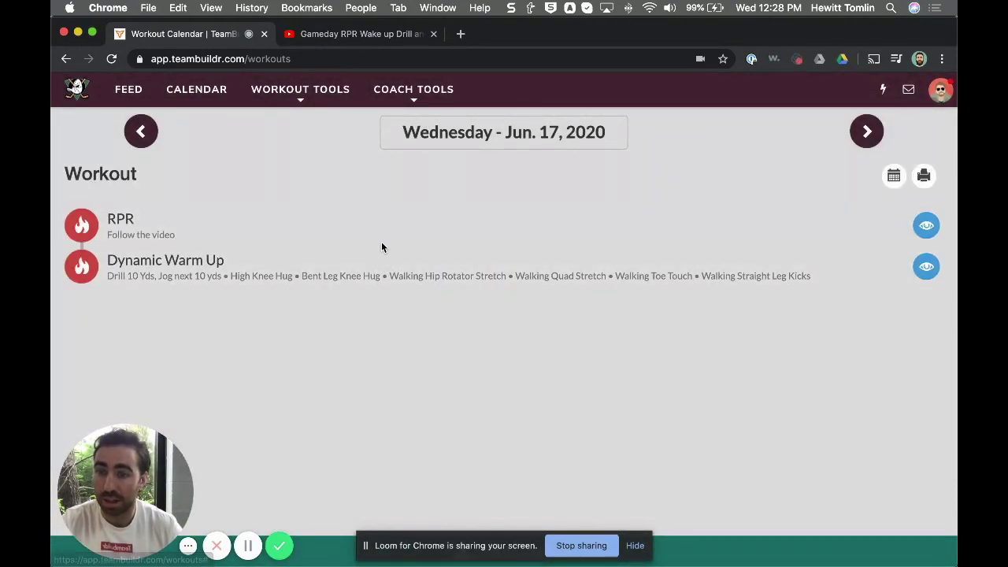
Play the video on the athlete's RPR warm-up card and advance to the Dynamic Warm Up card
click(260, 230)
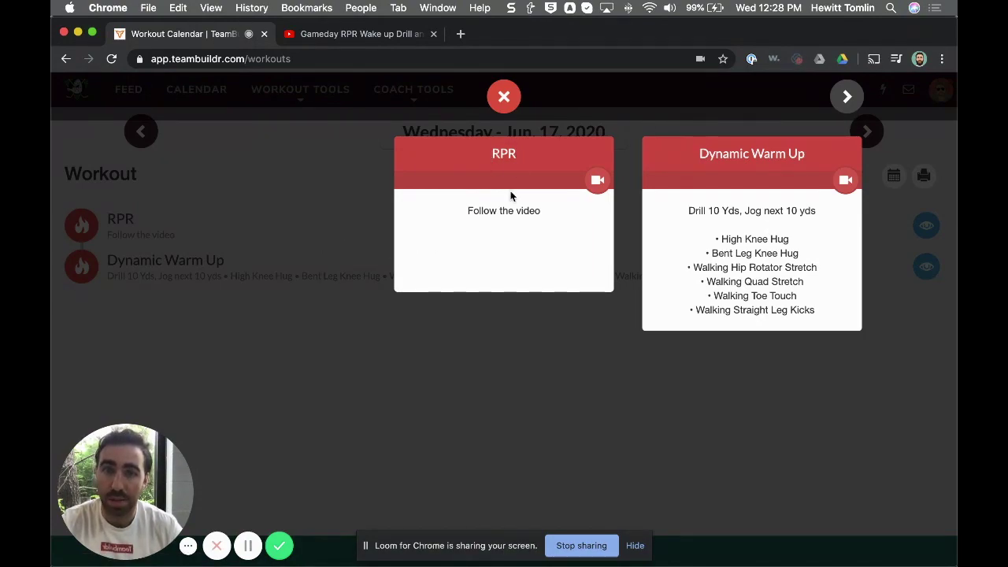
click(598, 180)
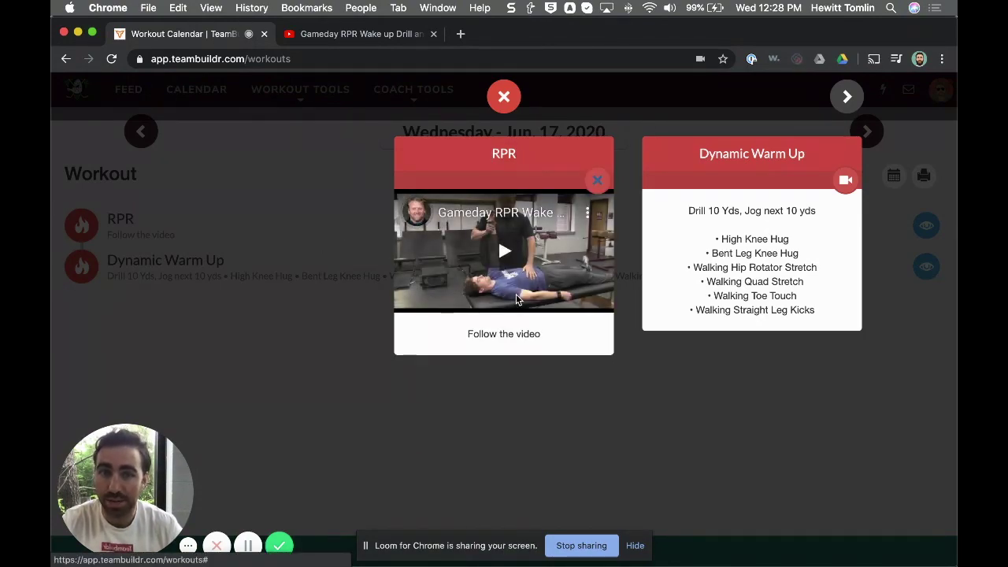
click(500, 244)
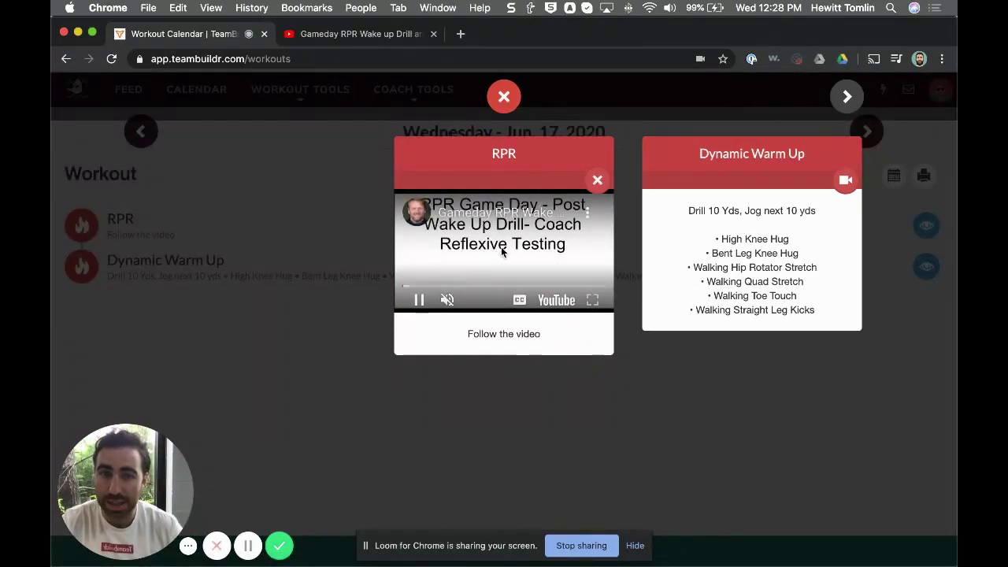
click(848, 96)
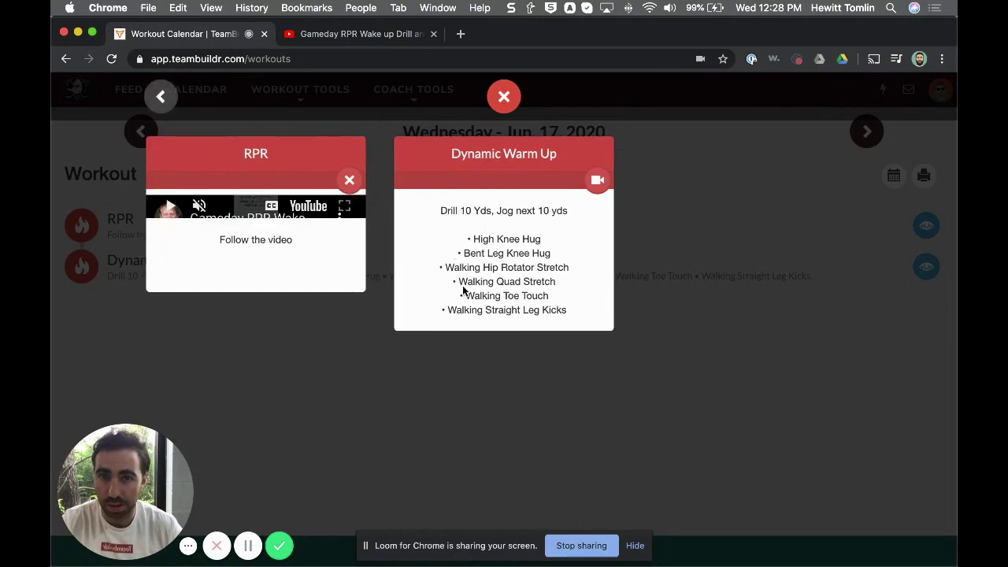